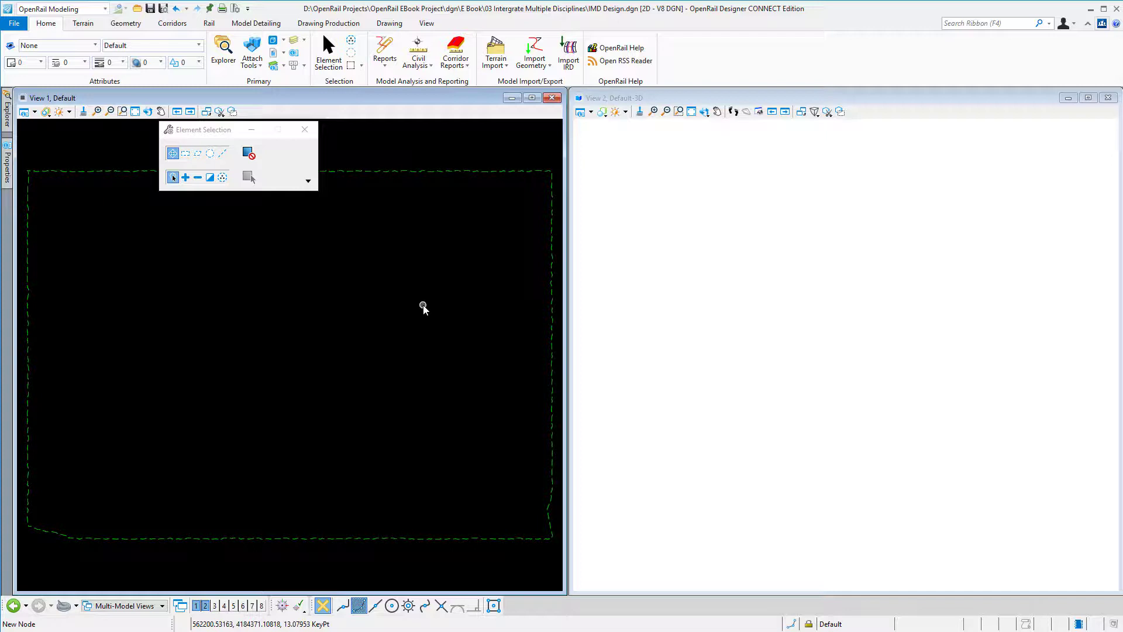
- Select the terrain boundary and make the 3D View 2 the active view
click(440, 178)
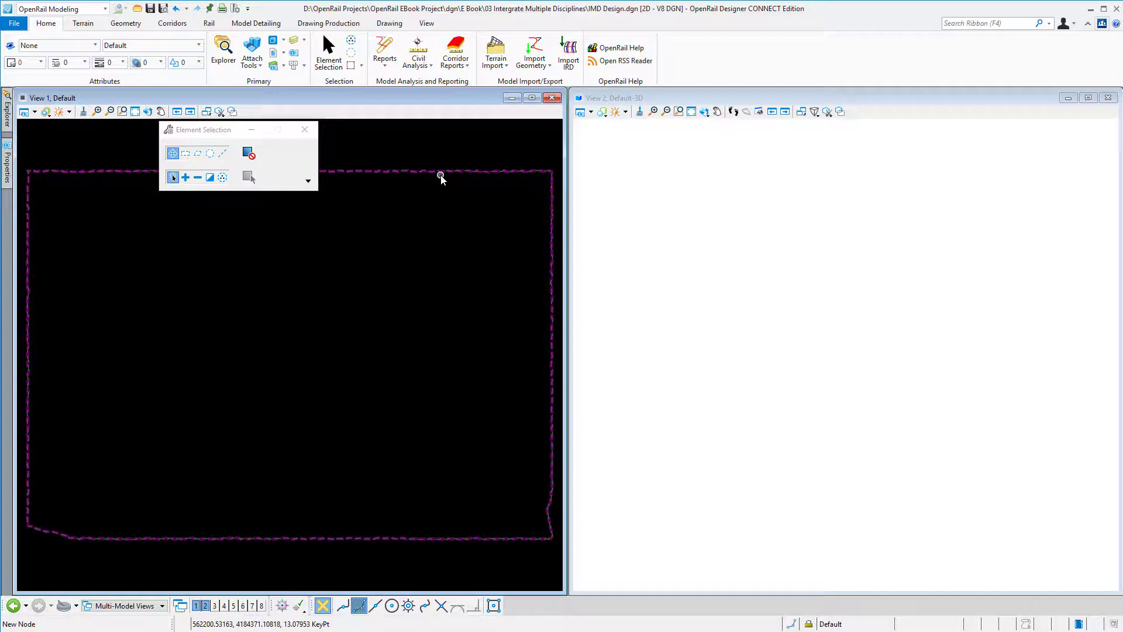
mouse_move(441, 175)
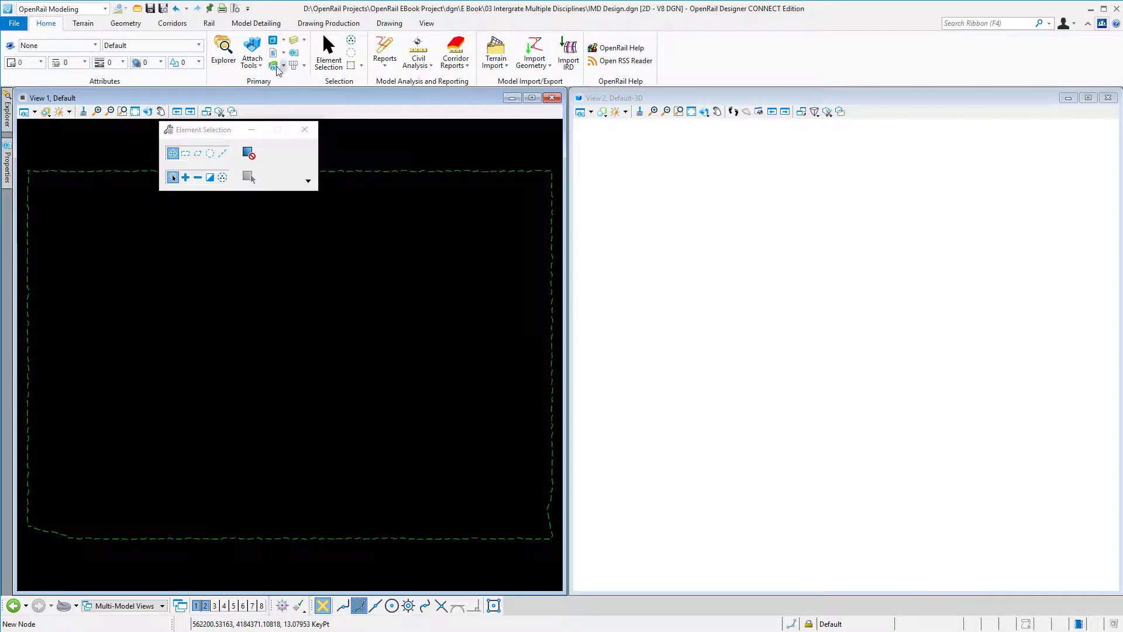
click(766, 101)
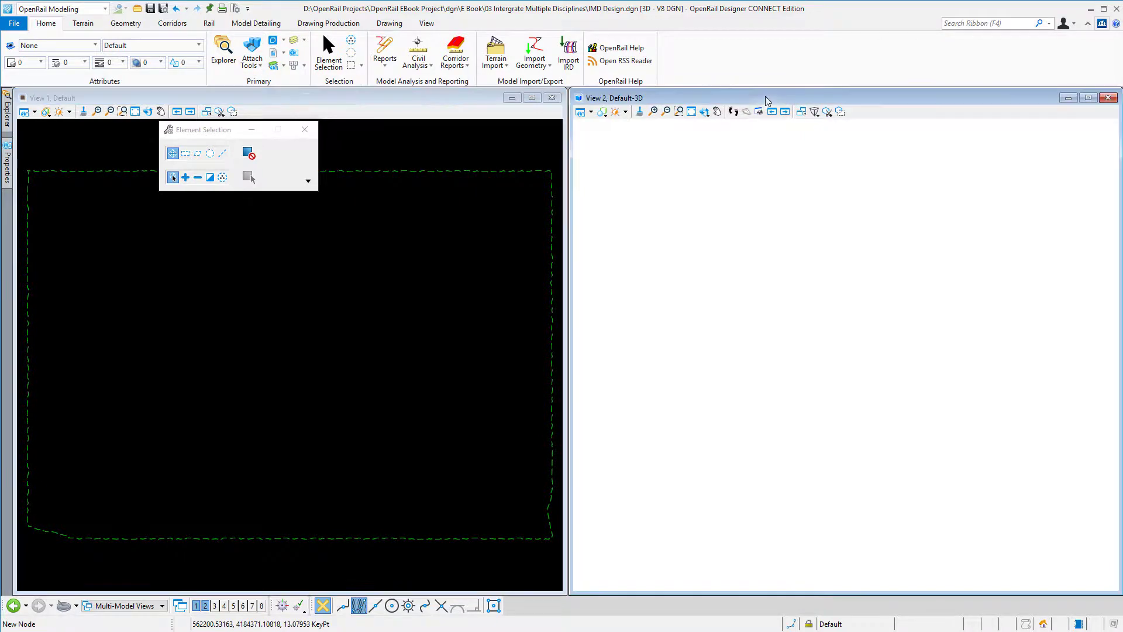
- Attach aerial rasters m_3712214_ne_10_1_20140608.tif and m_3712214_se_10_1_20140608.tif through Raster Manager
click(263, 69)
click(275, 150)
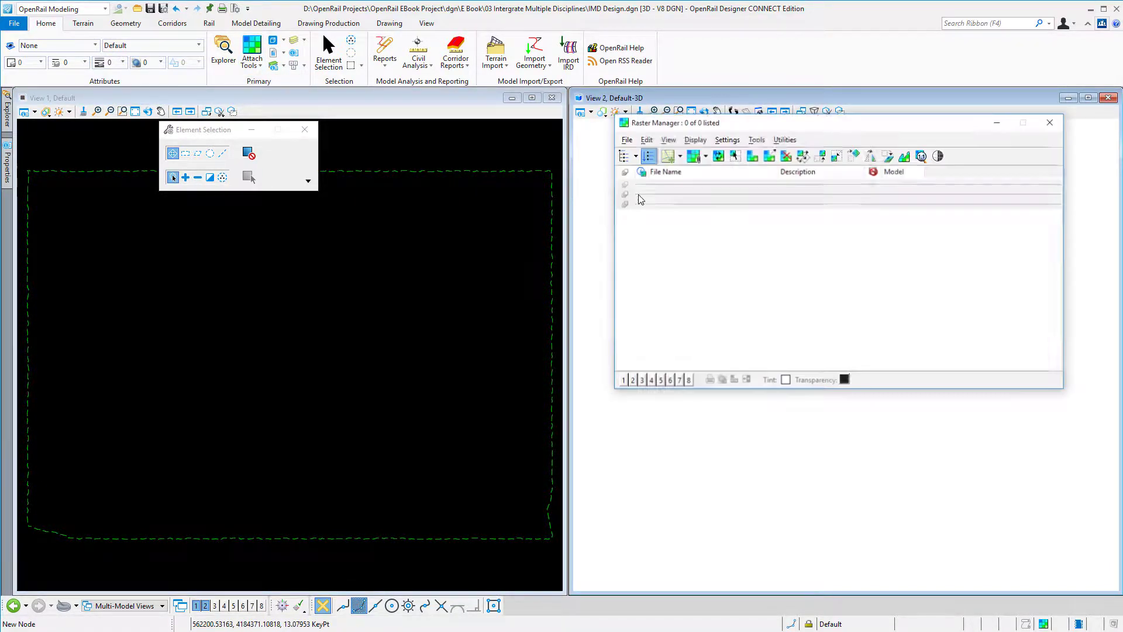
click(626, 140)
mouse_move(644, 169)
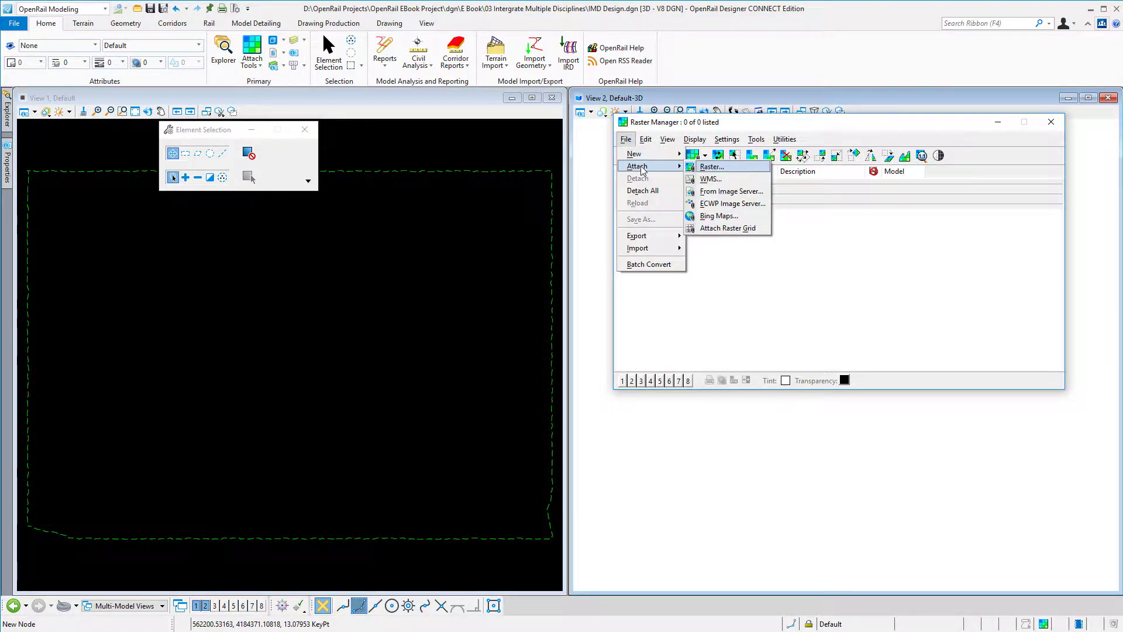
click(707, 167)
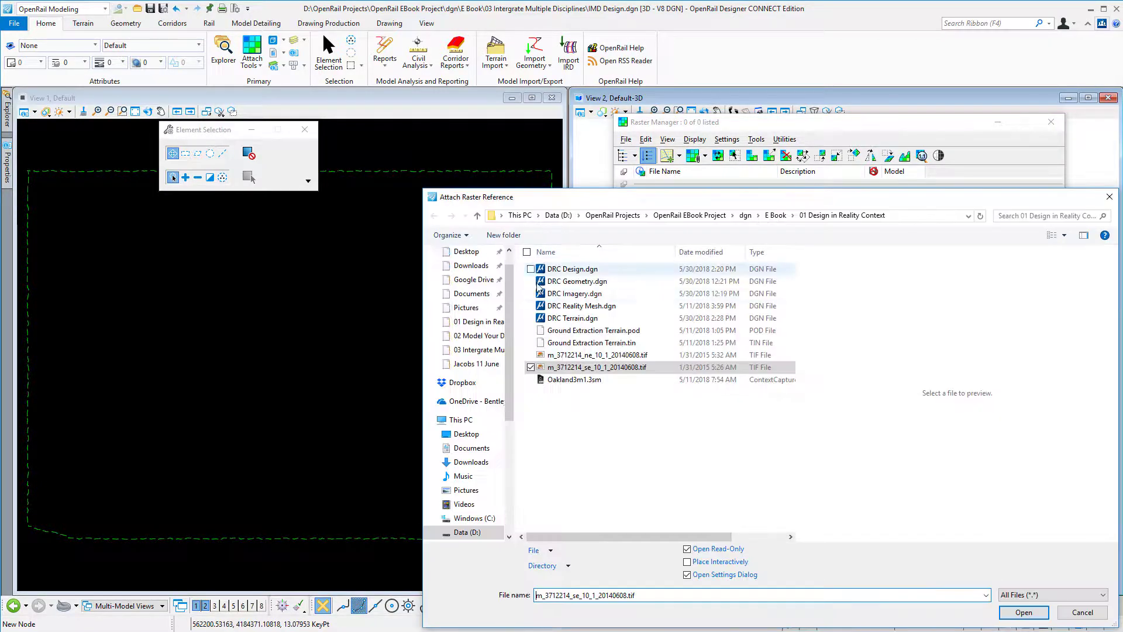
ctrl+click(592, 355)
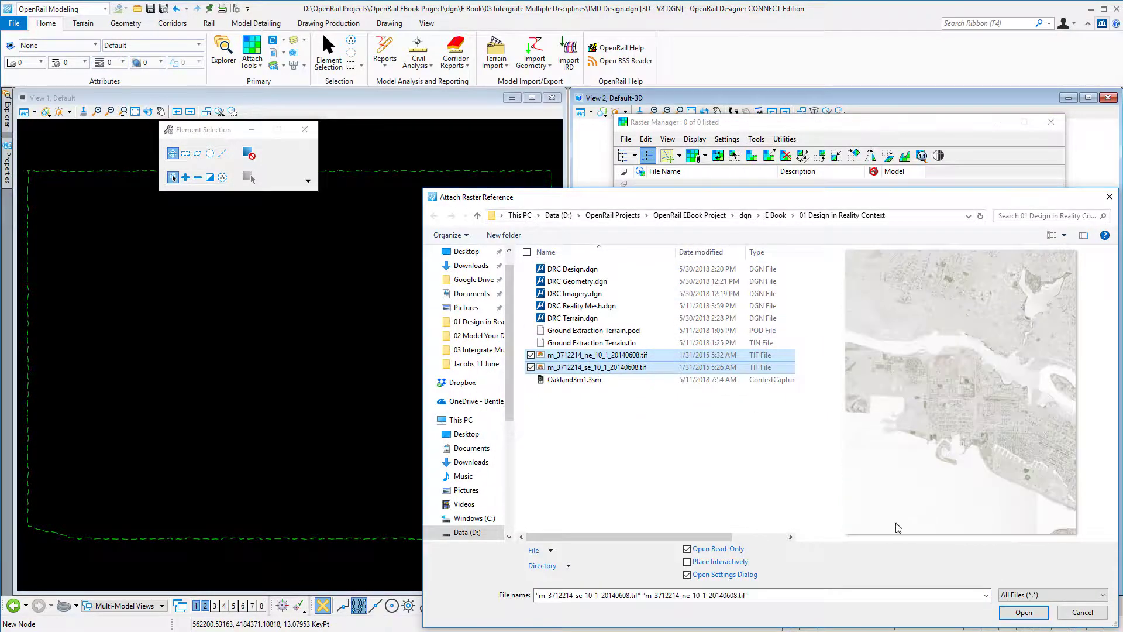
click(1024, 612)
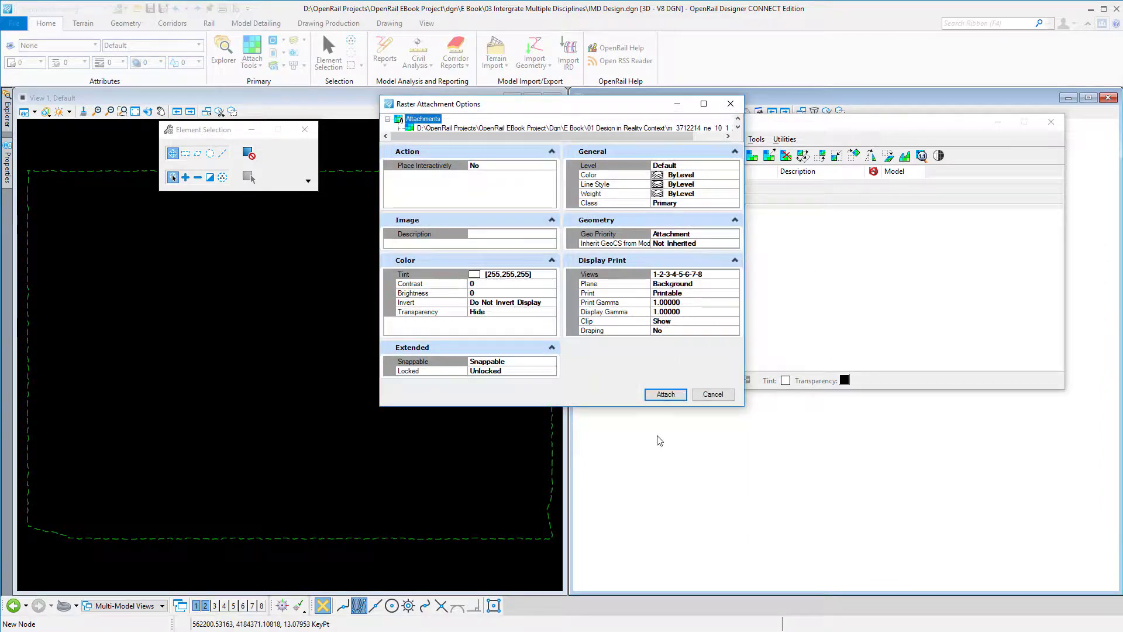
click(665, 394)
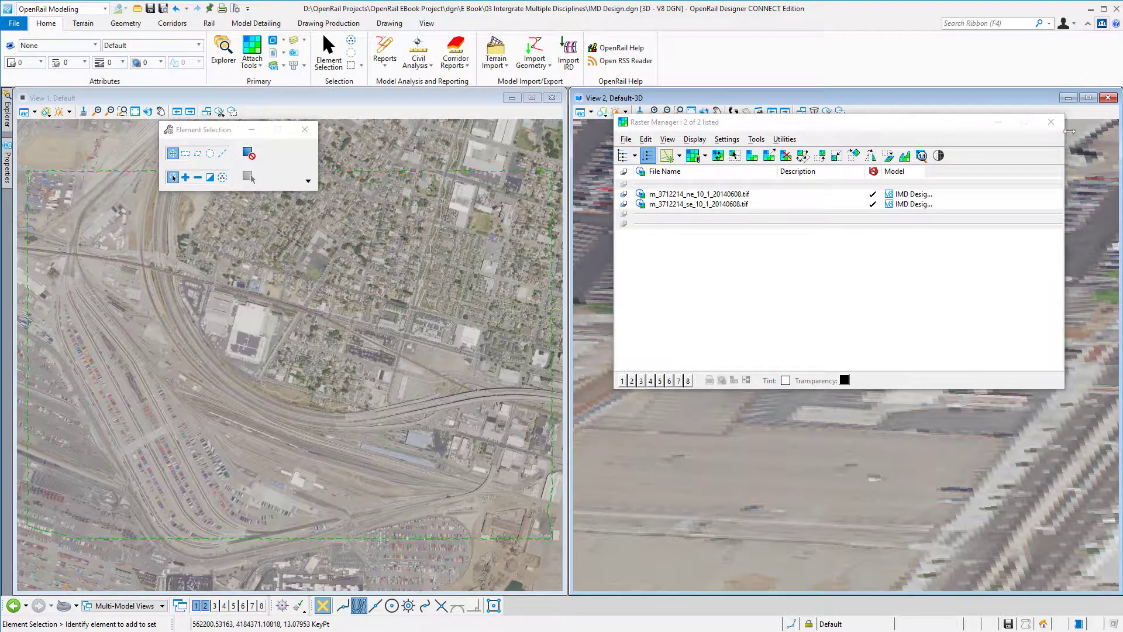
click(1052, 122)
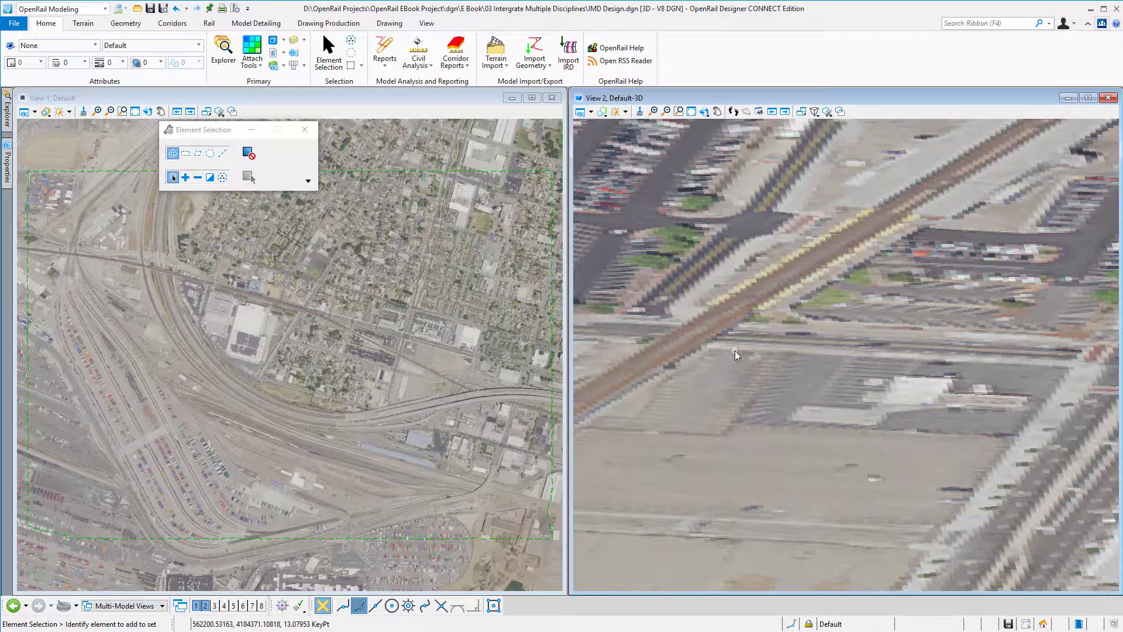
- Attach the Oakland3m1.3sm reality mesh with its geographic coordinate system applied
click(261, 65)
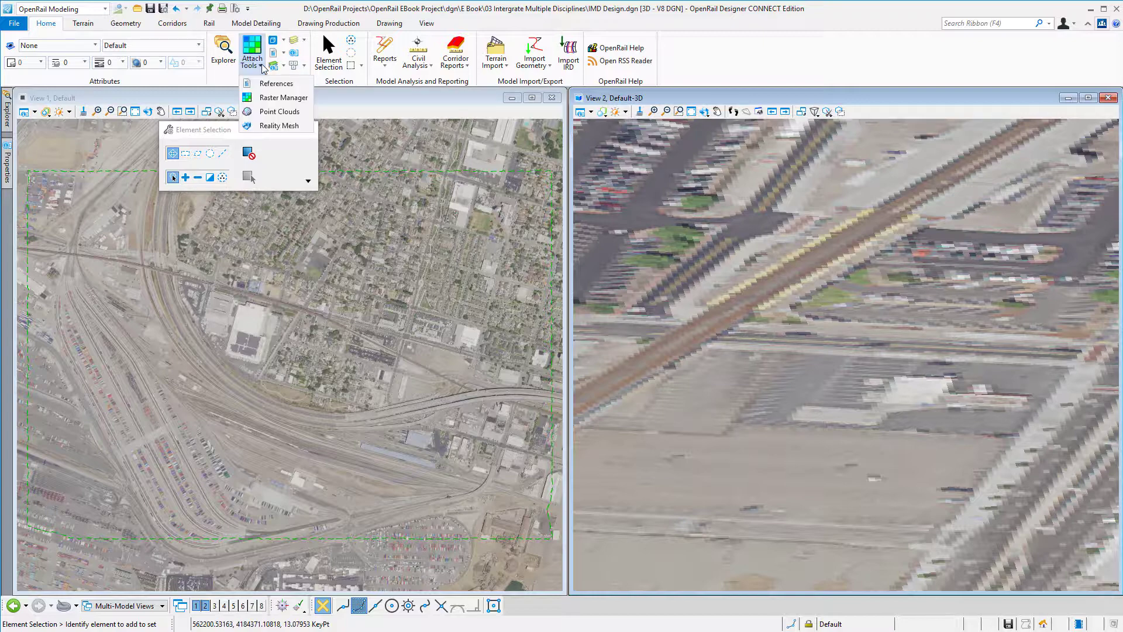
click(281, 129)
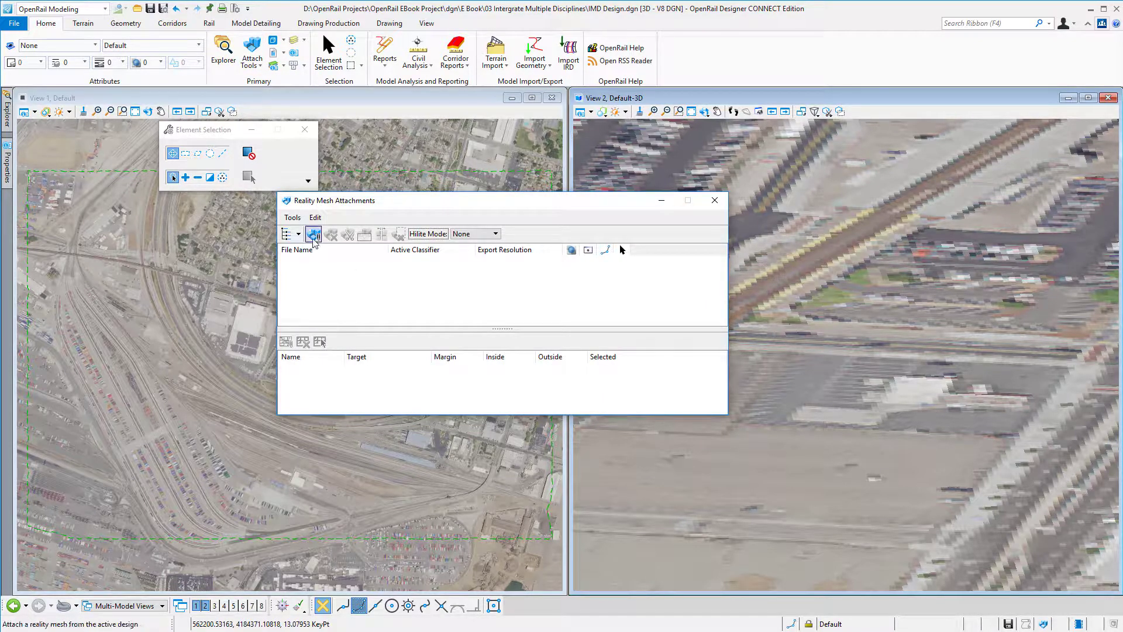
click(313, 234)
click(881, 223)
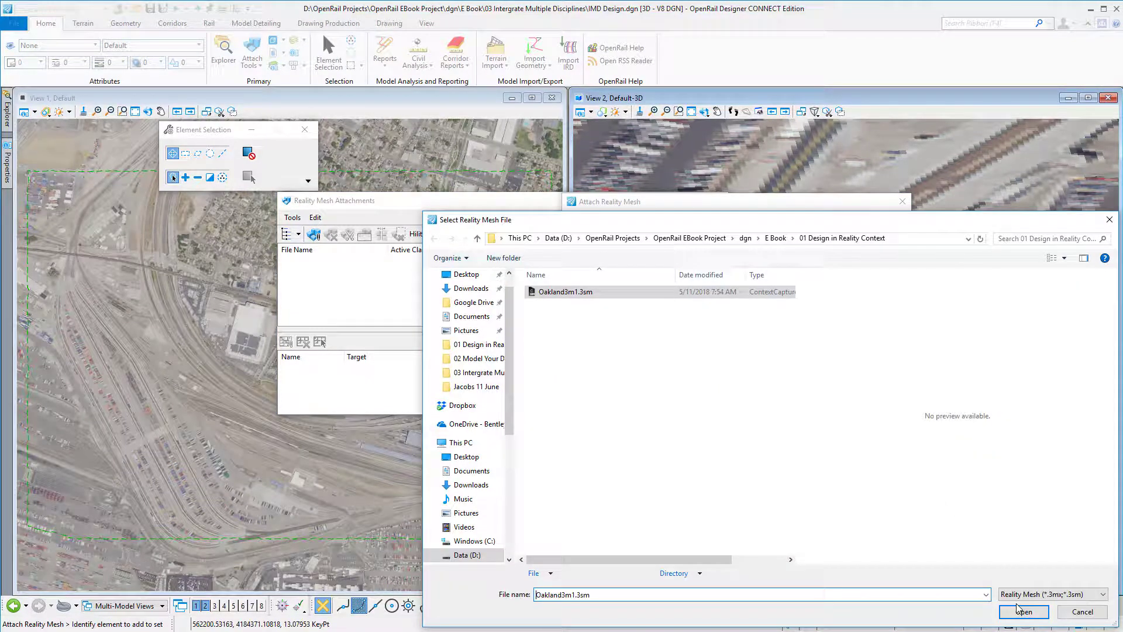
click(1023, 612)
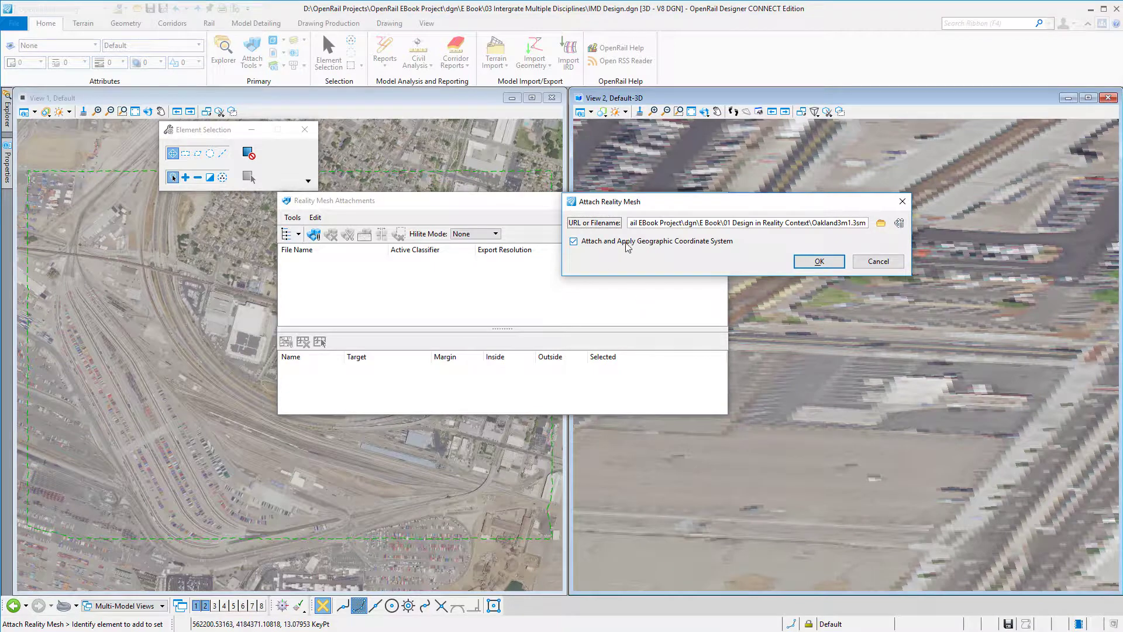
click(828, 262)
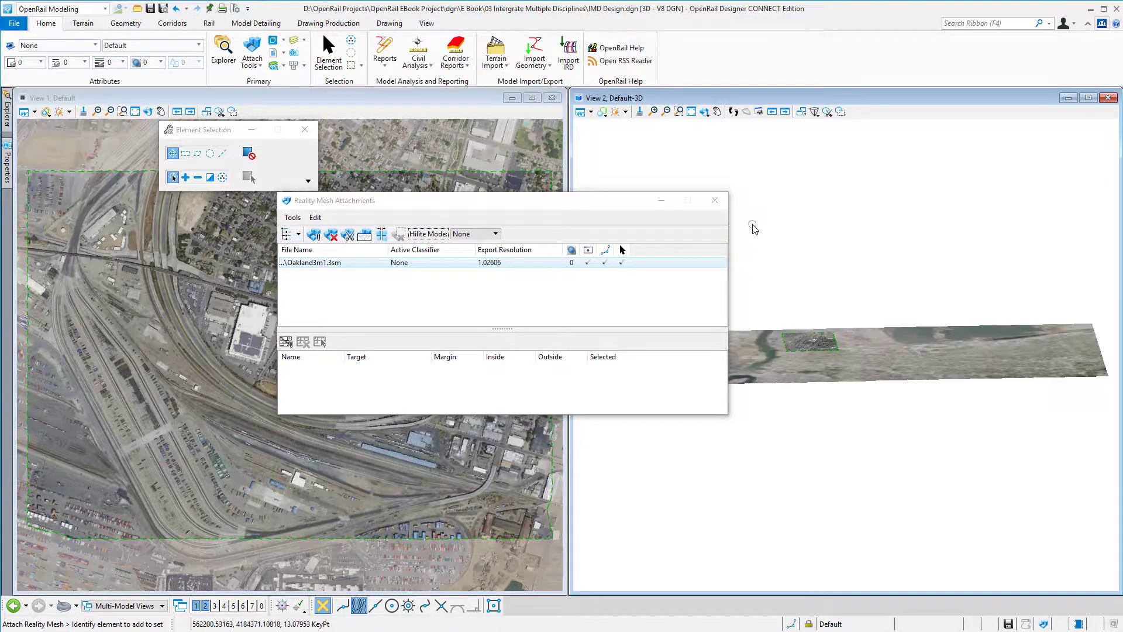
- Zoom and pan View 2 to a close-up of the Oakland mesh's buildings and elevated rail
click(723, 203)
scroll(818, 351, up, 2)
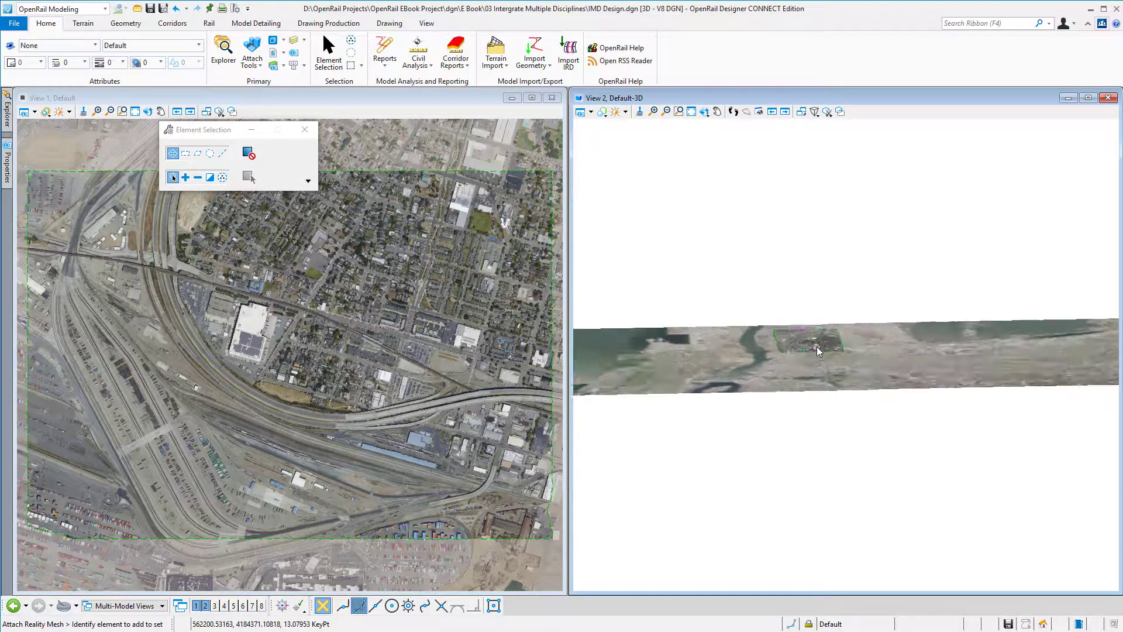
scroll(818, 351, up, 5)
scroll(813, 346, up, 3)
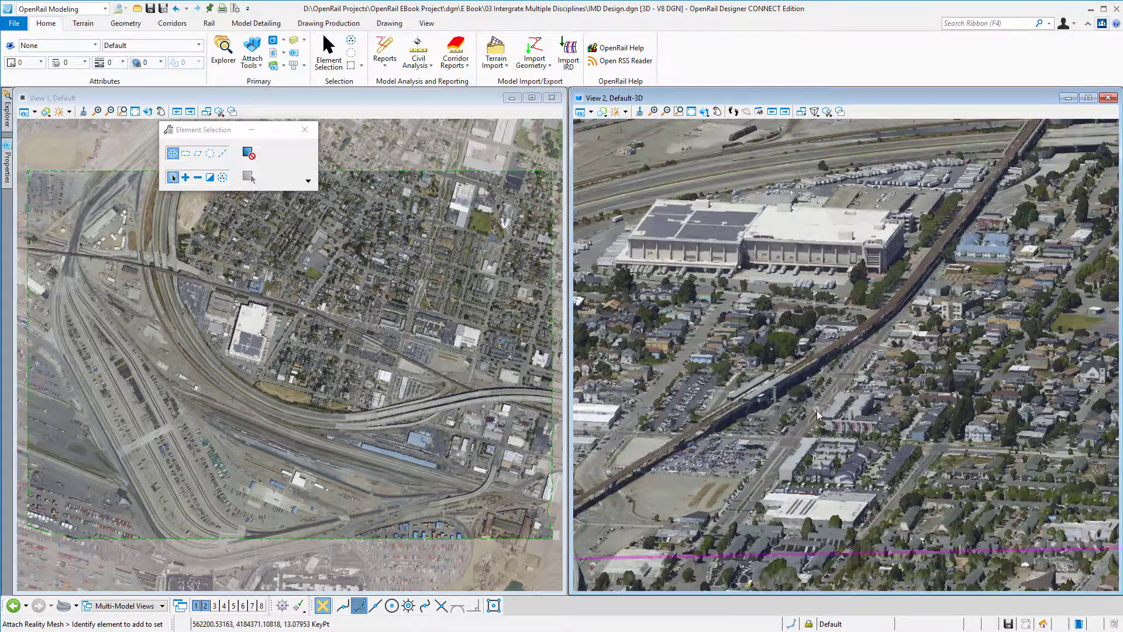
middle_drag(821, 395, 914, 285)
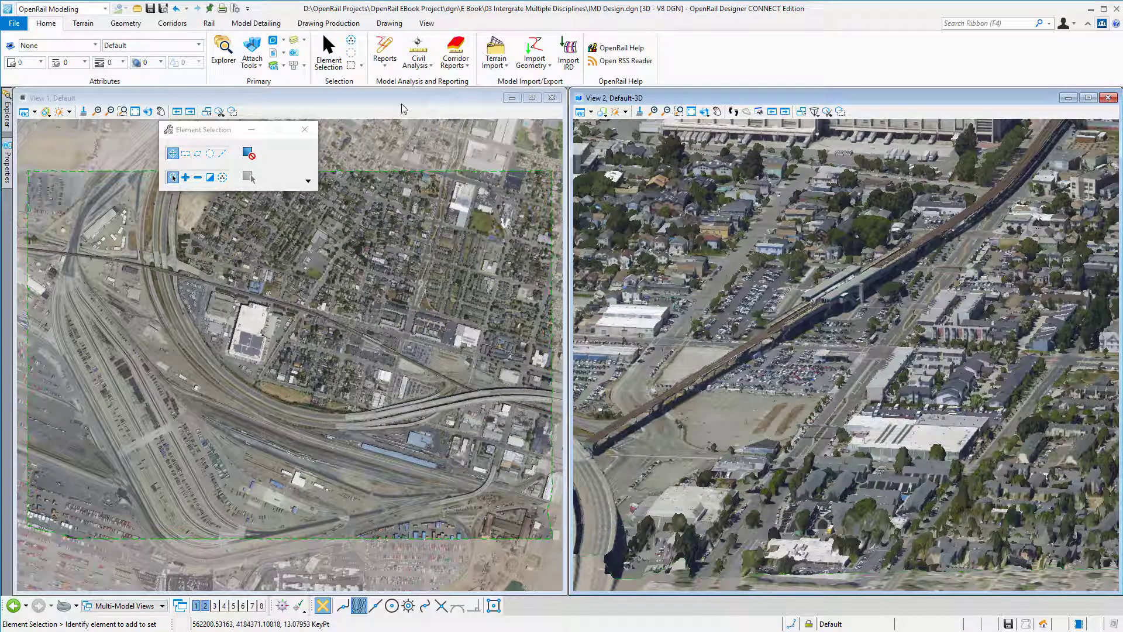
- Reference IMD Concept.dgn, accepting the workset warning, and zoom in on its alignment near the station
click(252, 62)
click(277, 84)
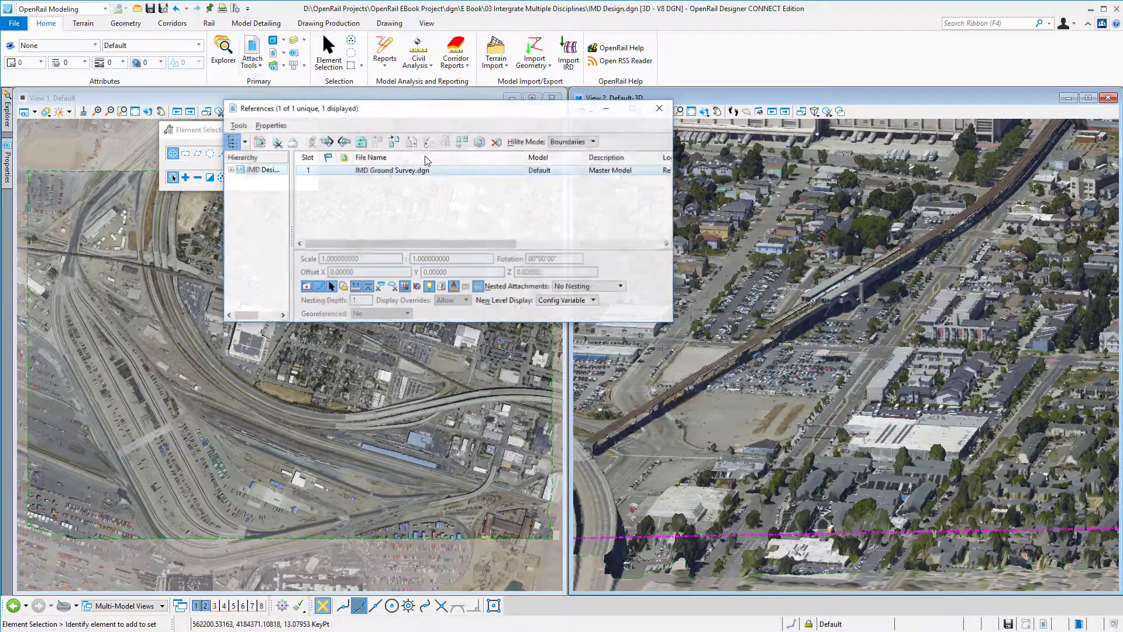
click(259, 143)
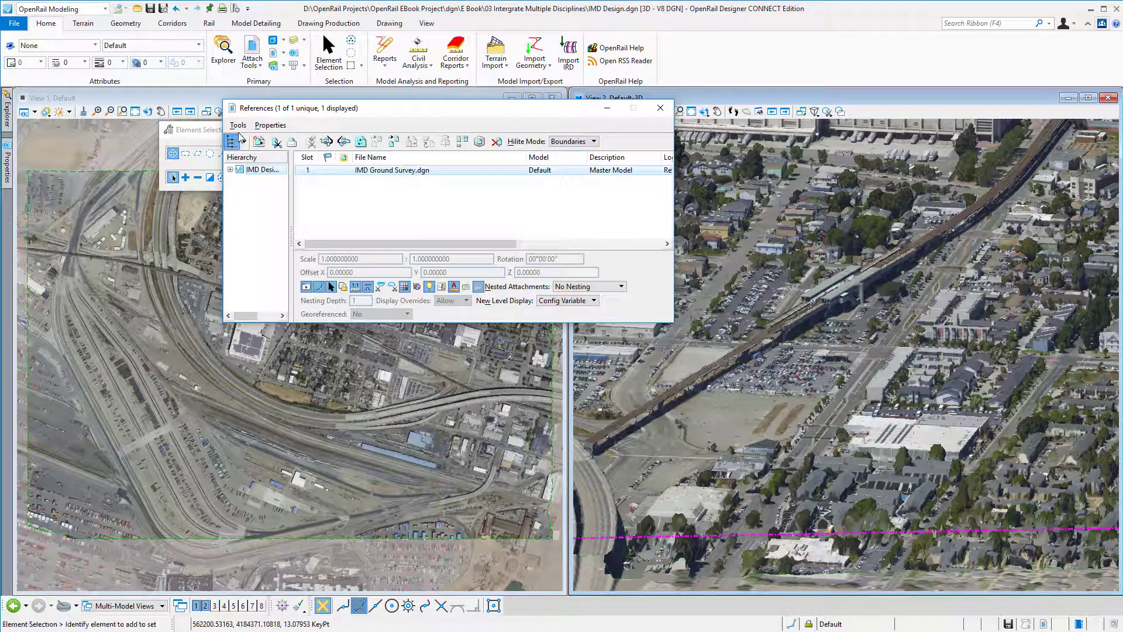
click(253, 166)
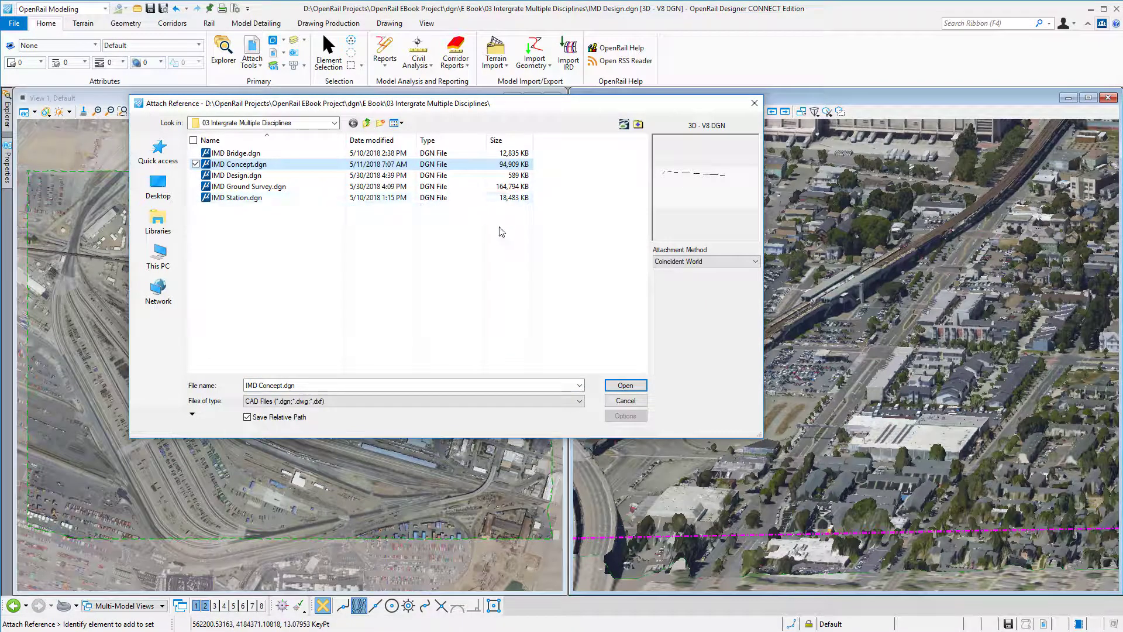
click(626, 383)
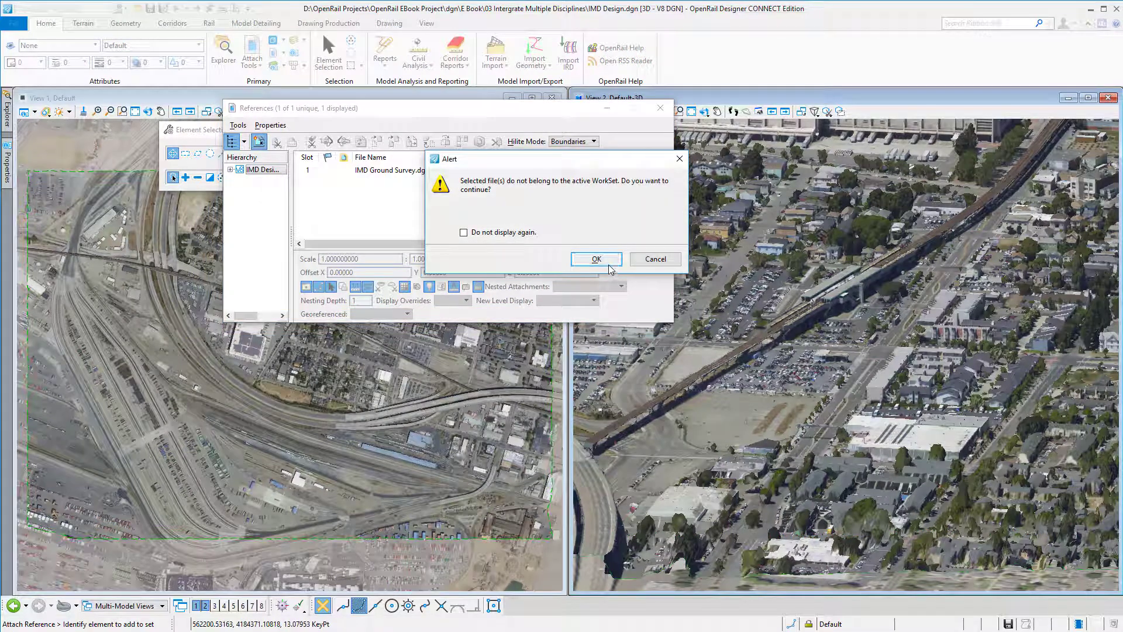
click(609, 261)
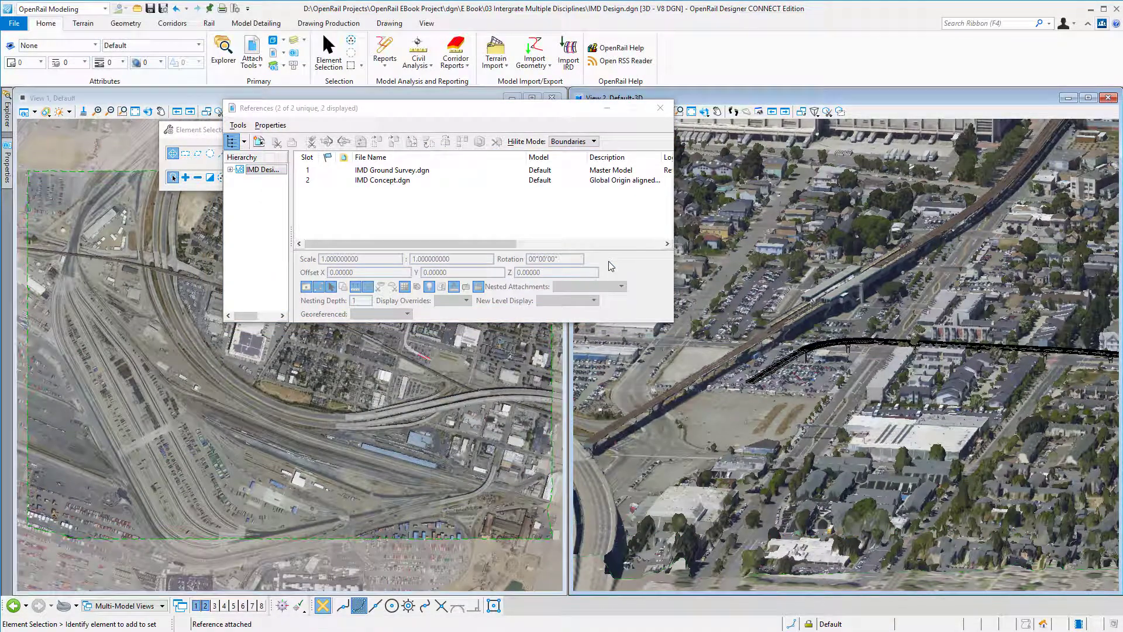
click(661, 108)
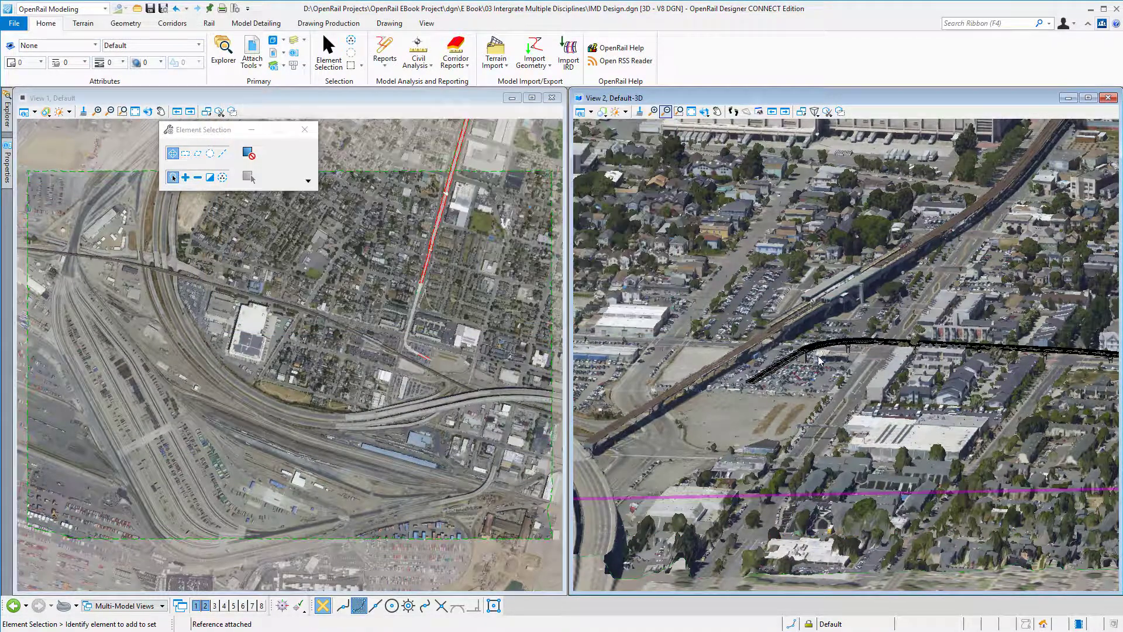
scroll(822, 353, up, 3)
scroll(820, 347, up, 2)
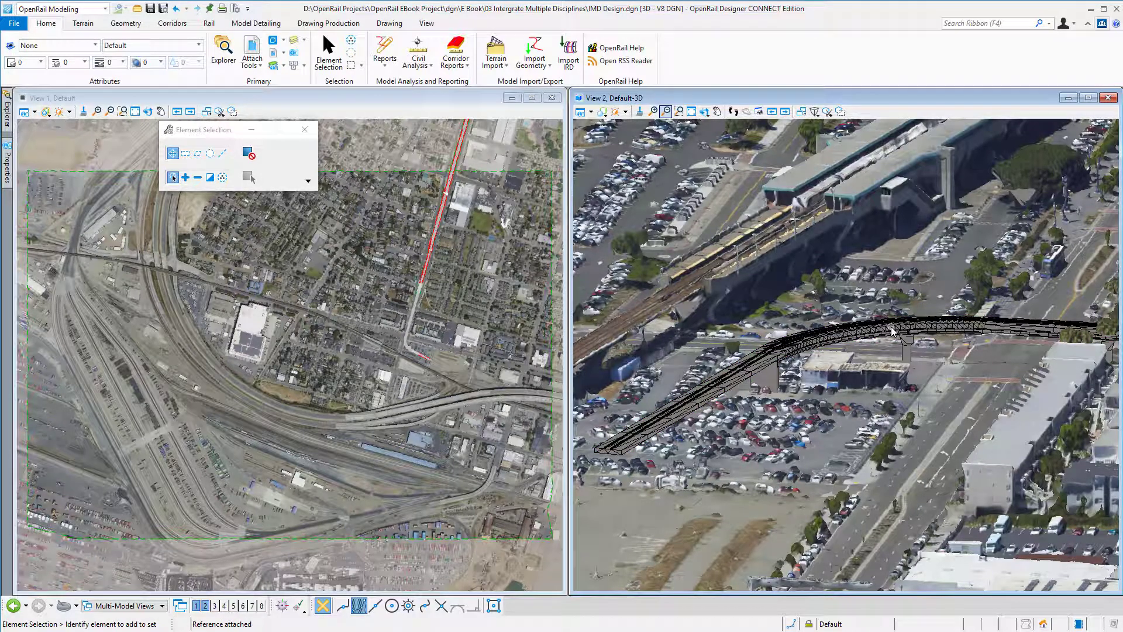
- Turn off the Bridge level of IMD Concept.dgn in View 2's Level Display
mouse_move(901, 332)
click(294, 40)
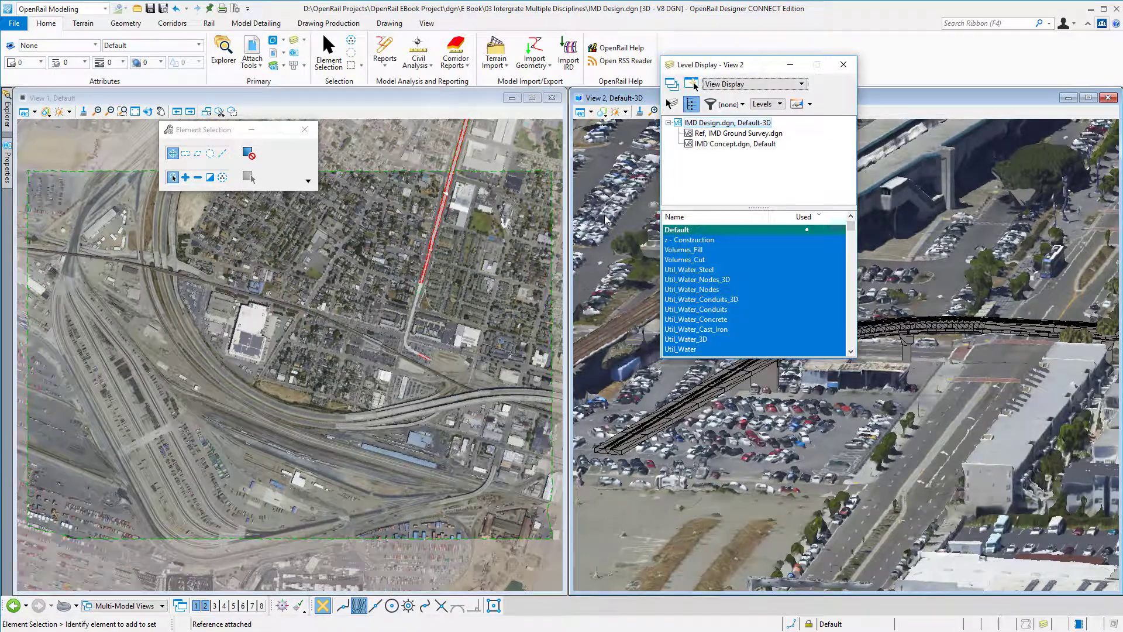
click(742, 145)
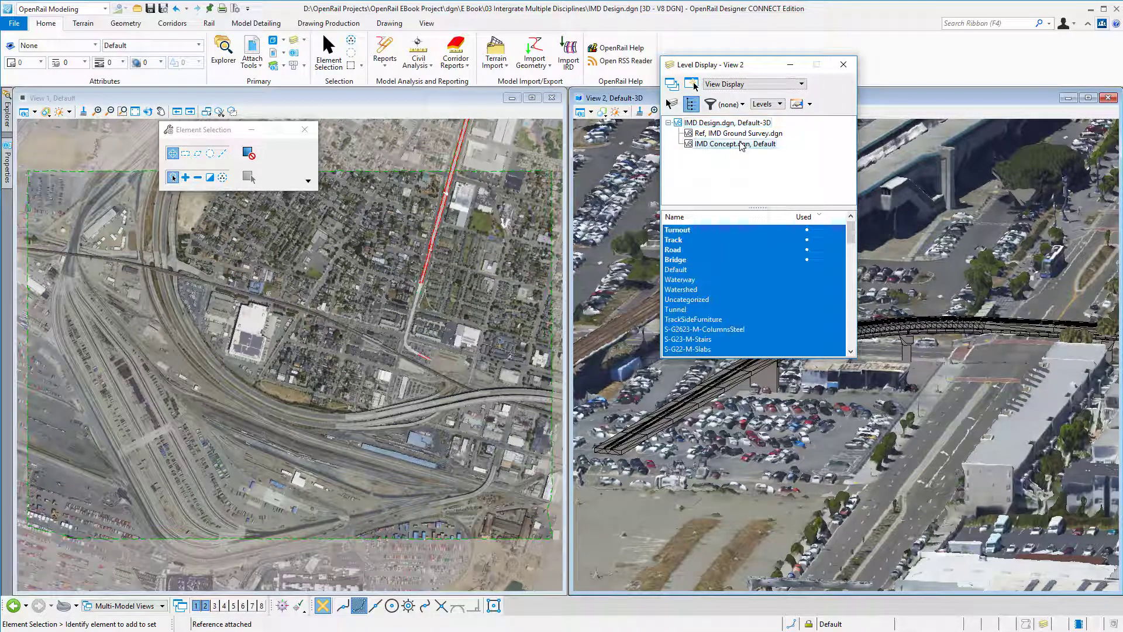
click(701, 259)
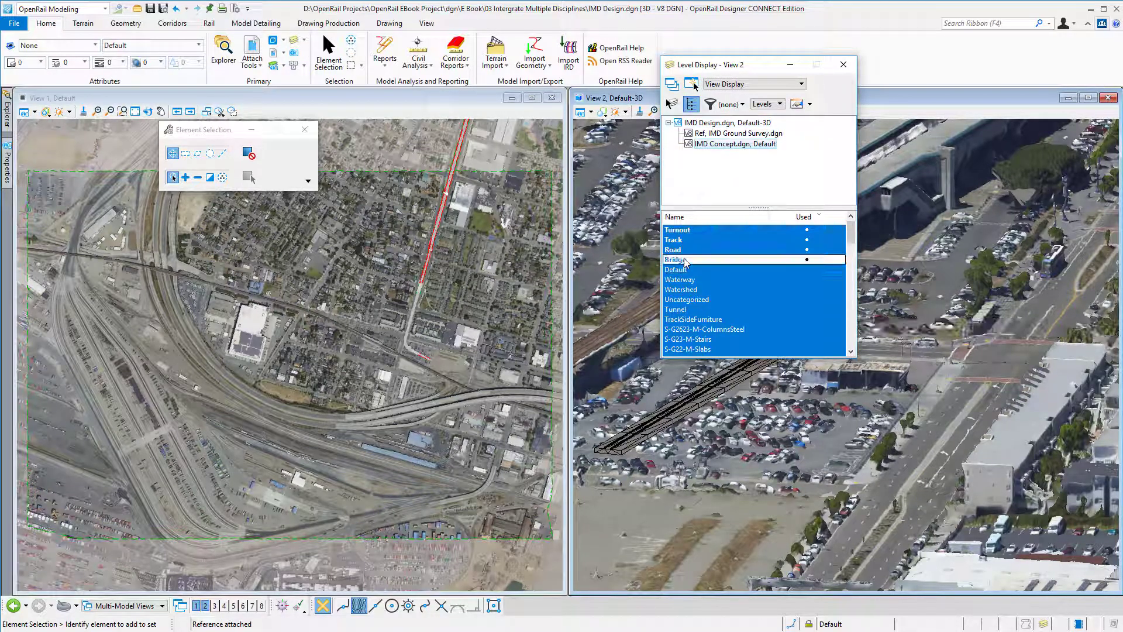
click(843, 64)
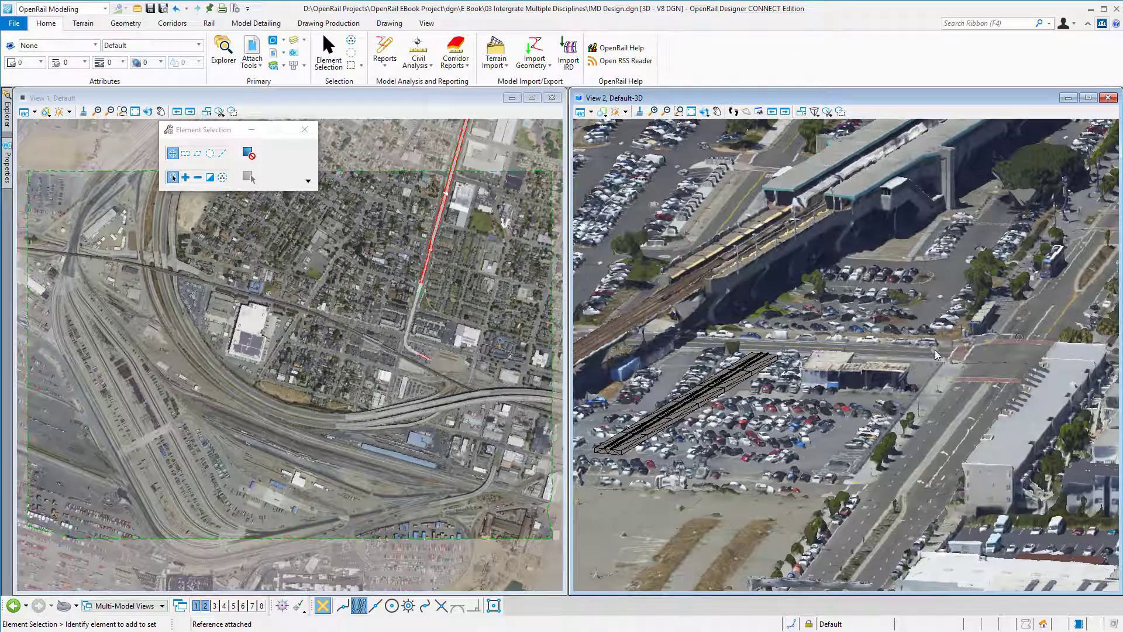
- Redraw the views, attach IMD Bridge.dgn as a reference, and zoom in on the bridge
click(83, 111)
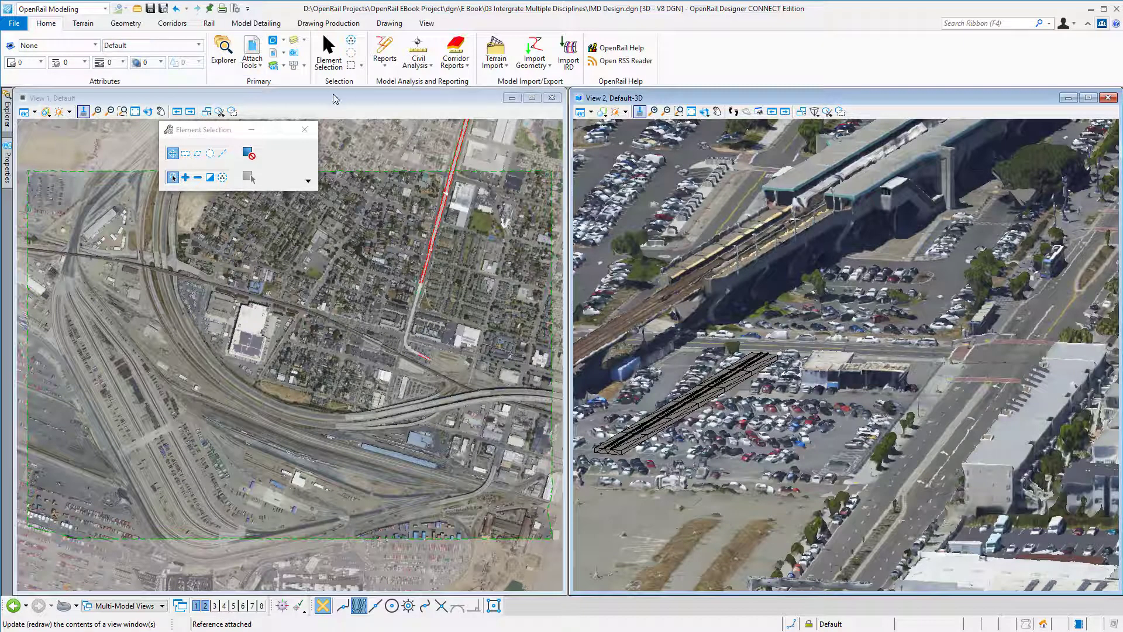
click(253, 52)
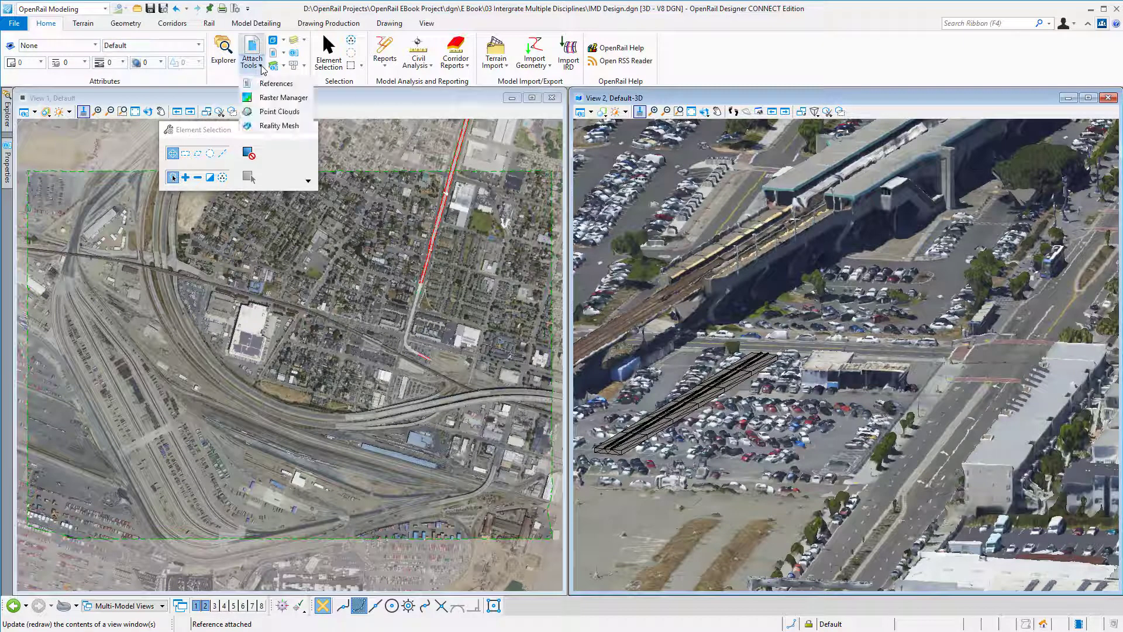
click(268, 86)
click(259, 141)
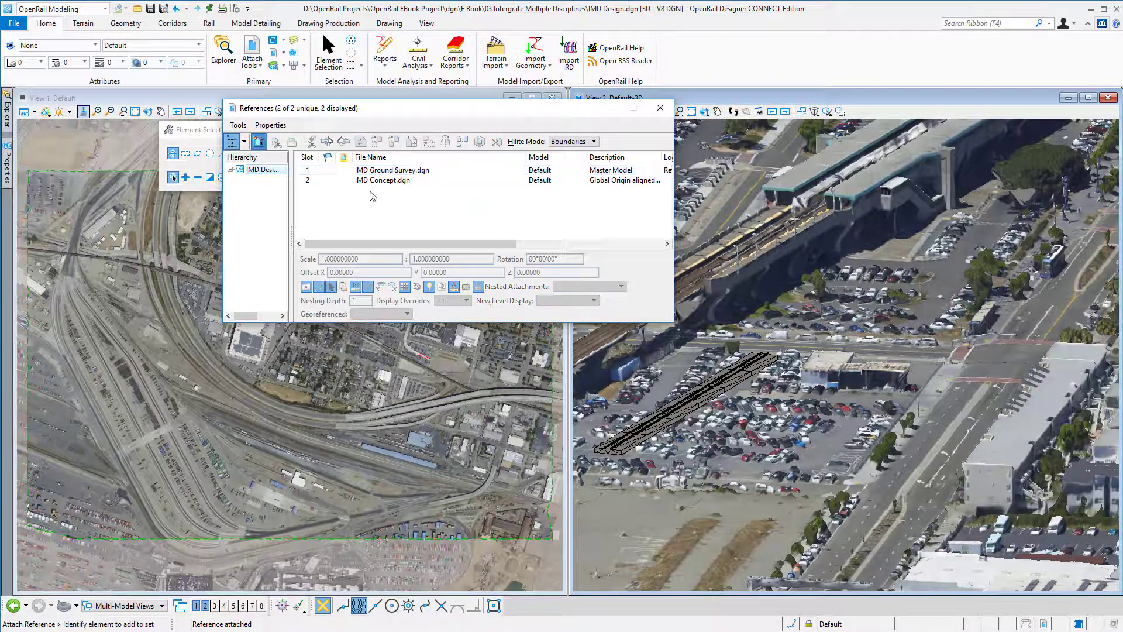
click(236, 153)
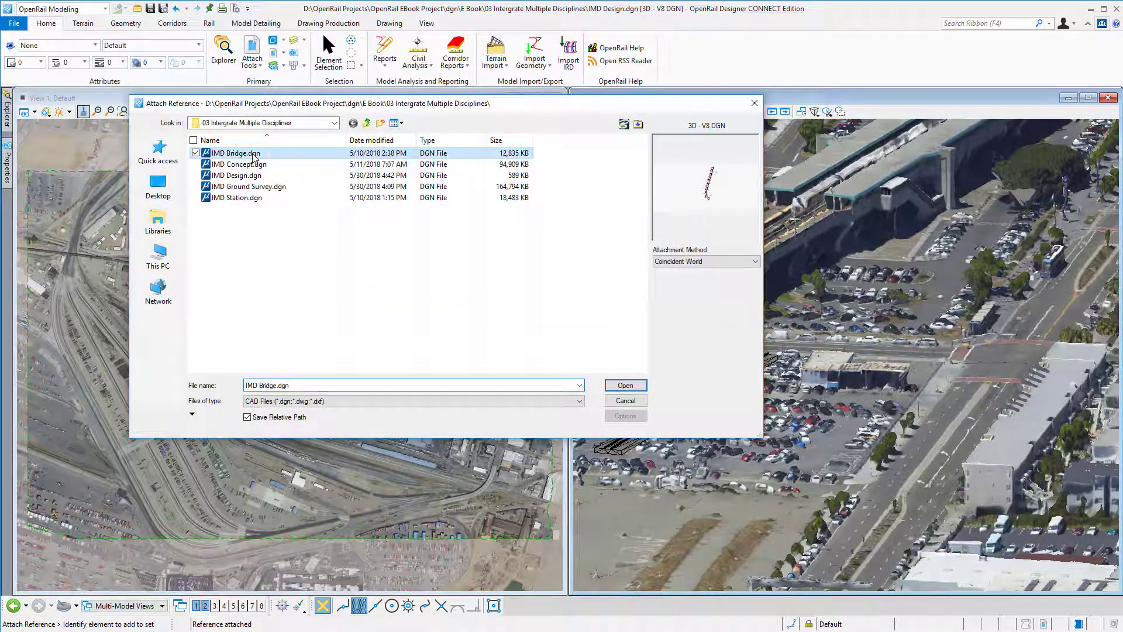
click(625, 385)
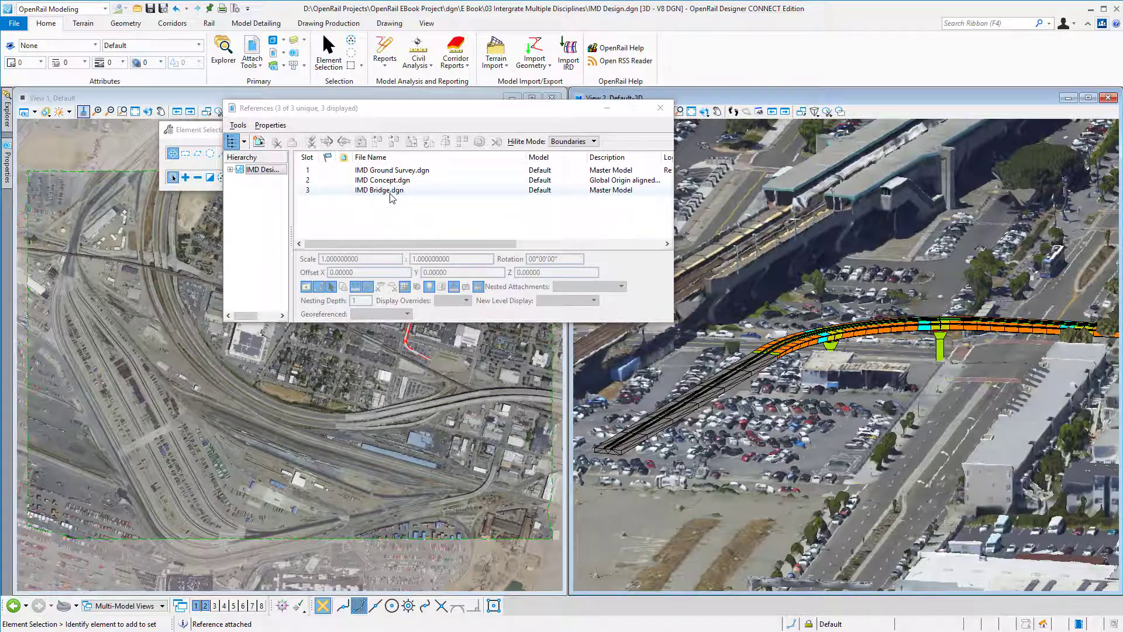
click(660, 108)
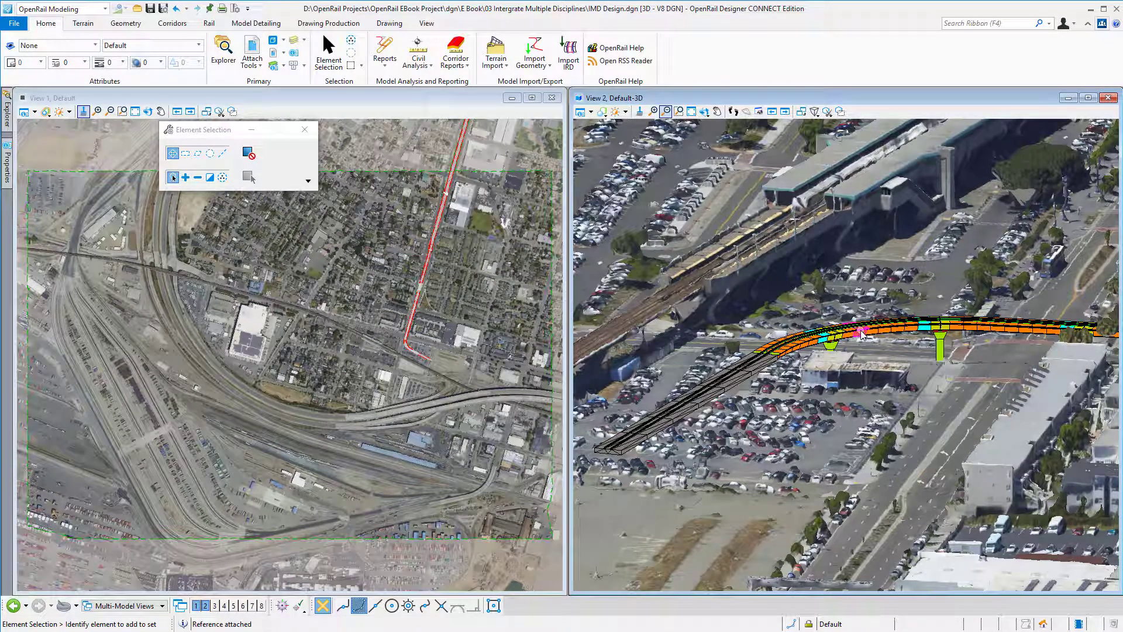
mouse_move(861, 334)
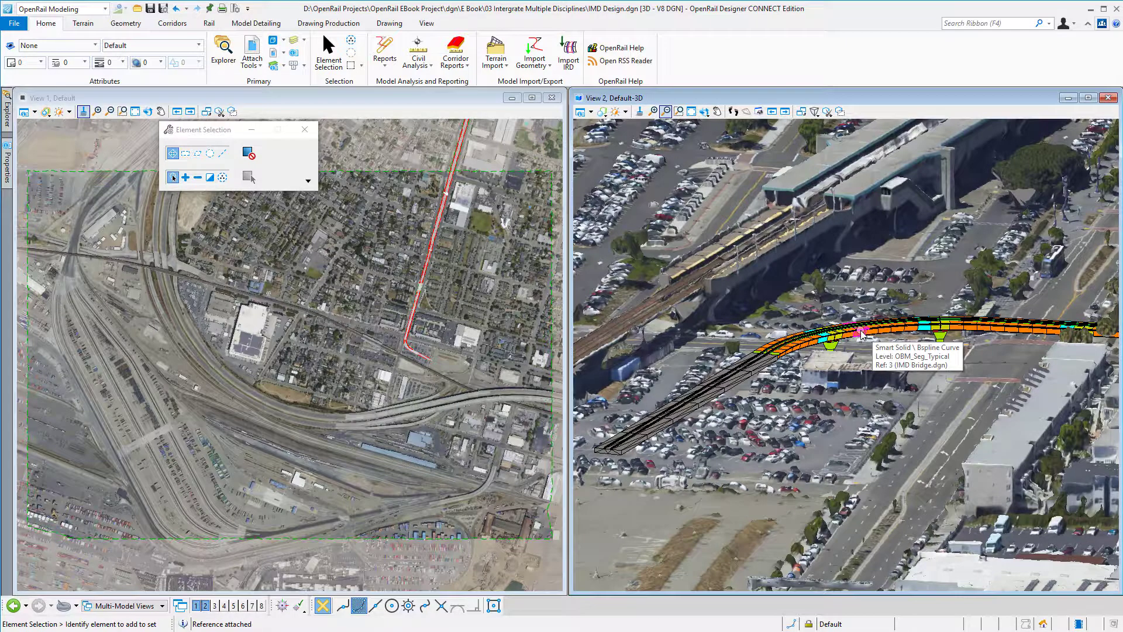
scroll(862, 334, up, 1)
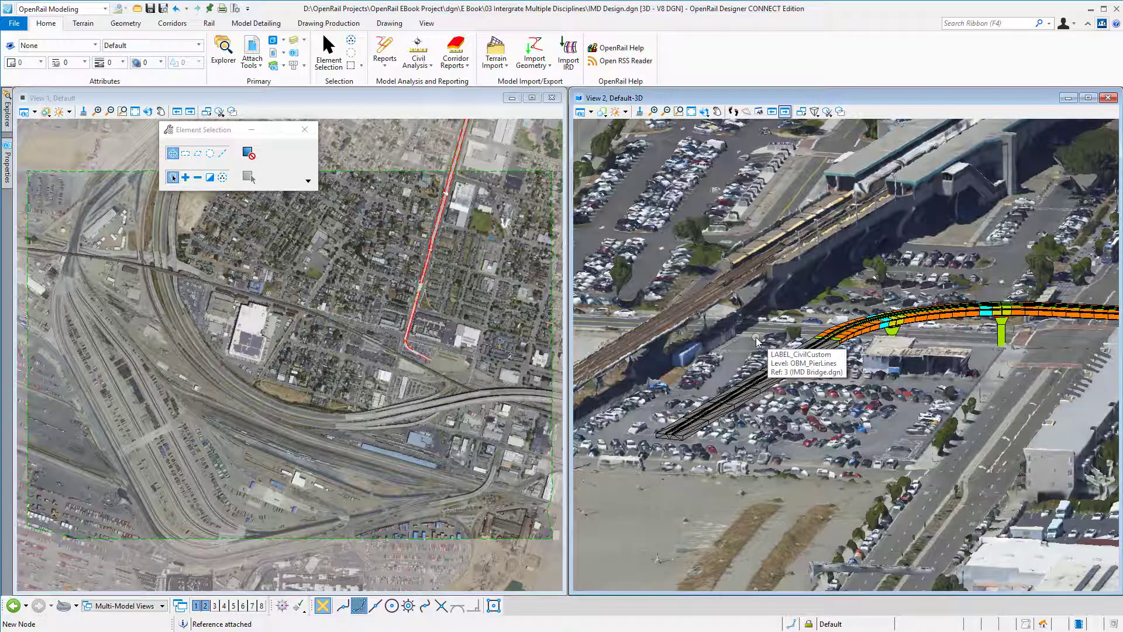
- Attach IMD Station.dgn as a reference, confirming the outside-WorkSet alert
click(253, 64)
click(271, 85)
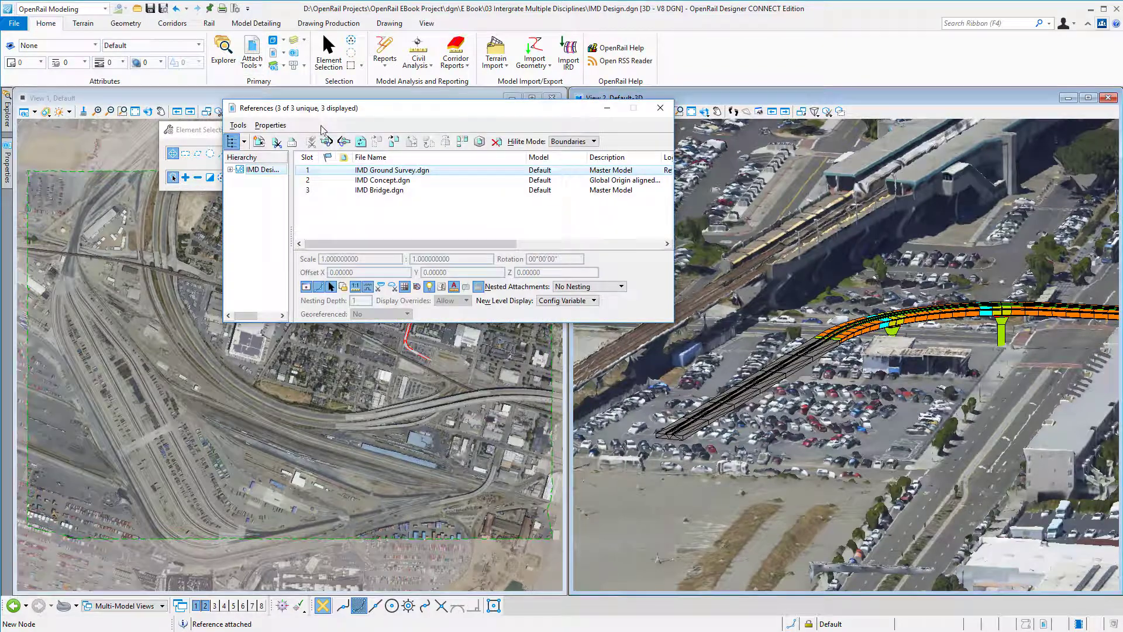
click(255, 146)
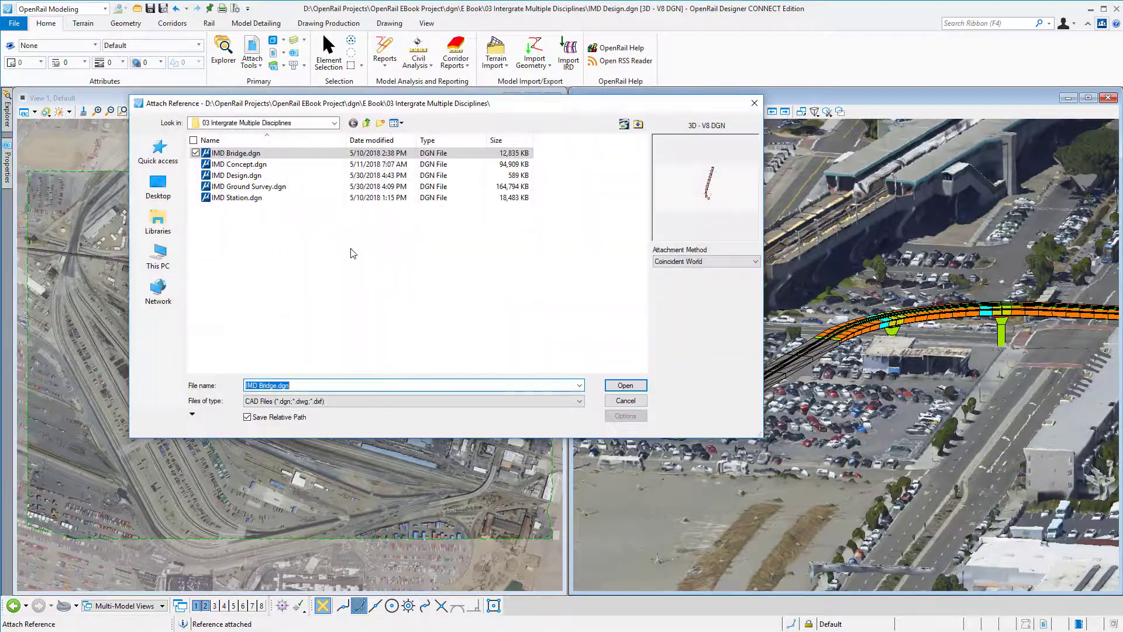
click(267, 198)
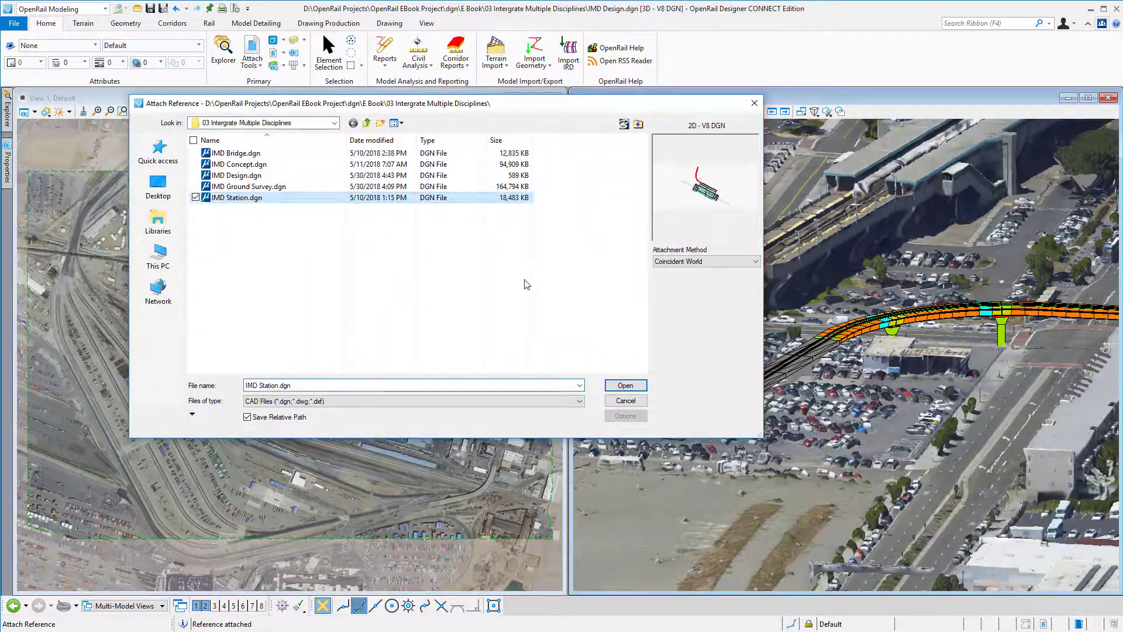
click(625, 385)
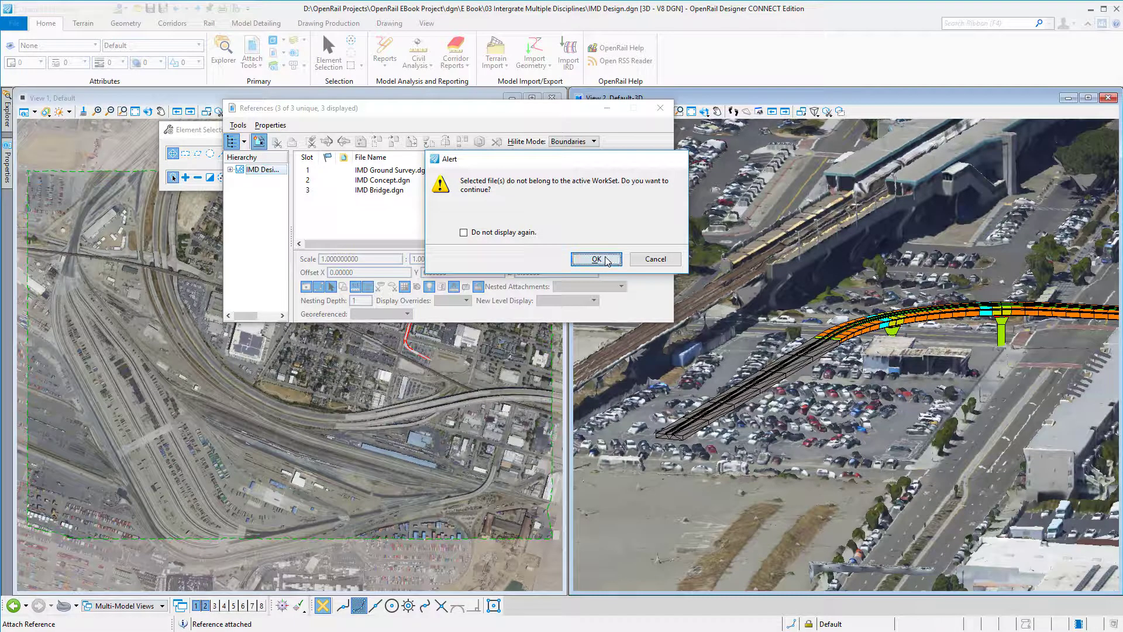
click(610, 257)
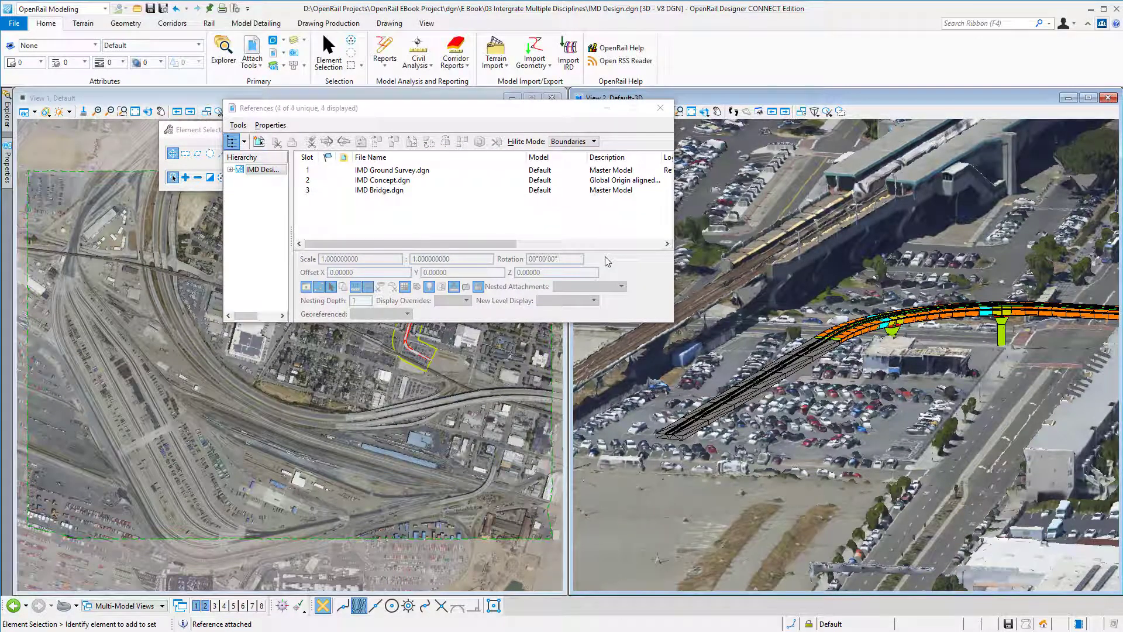
- Set the IMD Station.dgn reference's Nested Attachments to Live Nesting
click(394, 202)
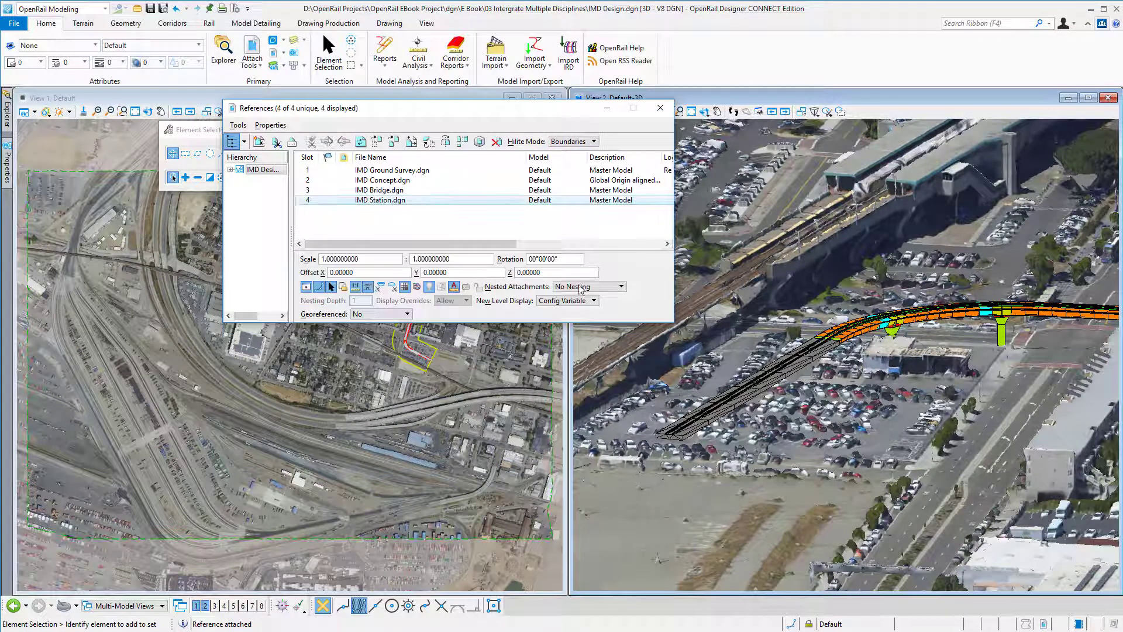
click(608, 287)
click(586, 298)
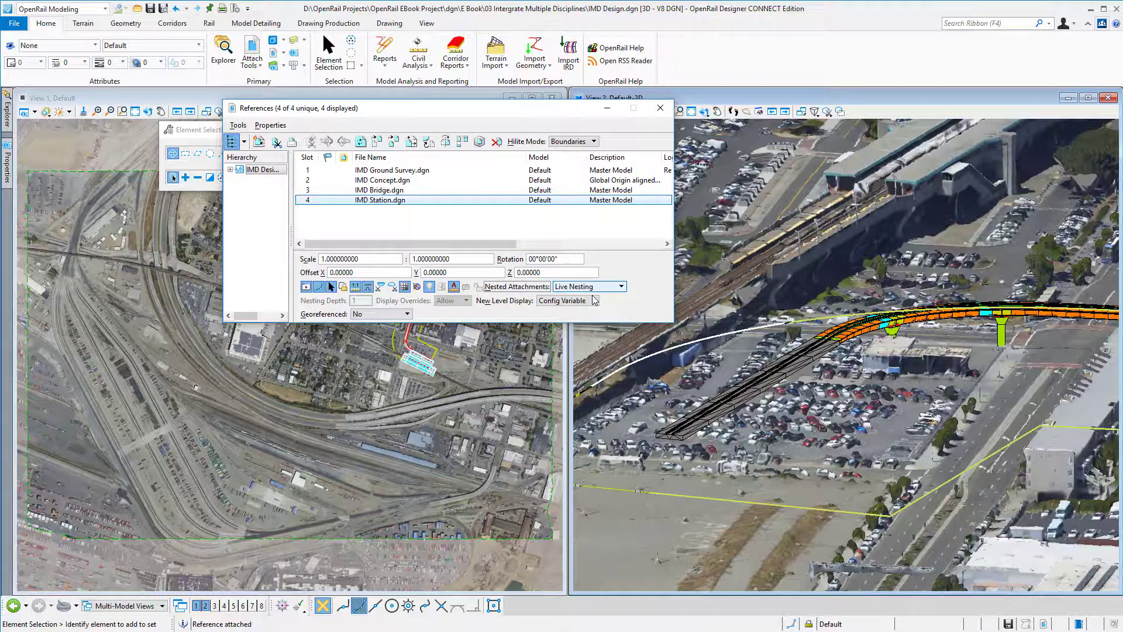
click(661, 109)
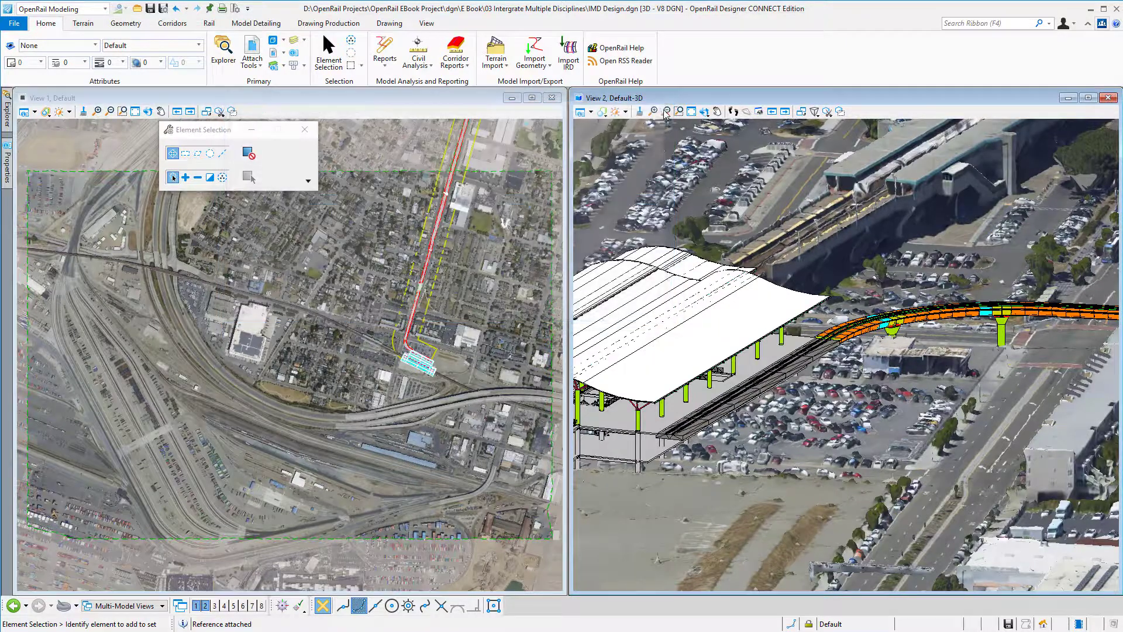